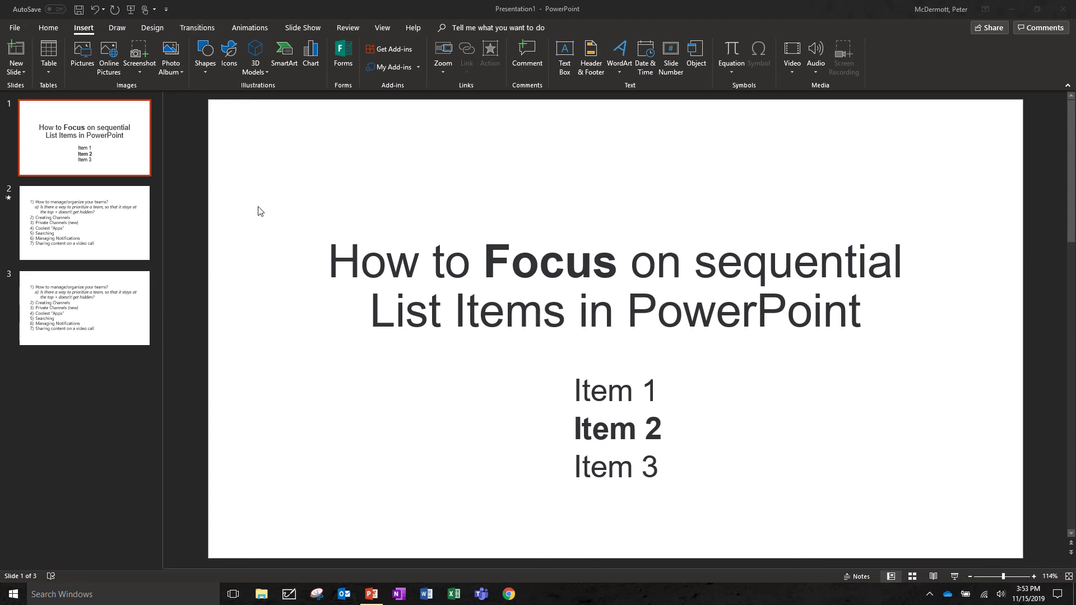
Step: Display slide 2 in the editing area
left_click(86, 229)
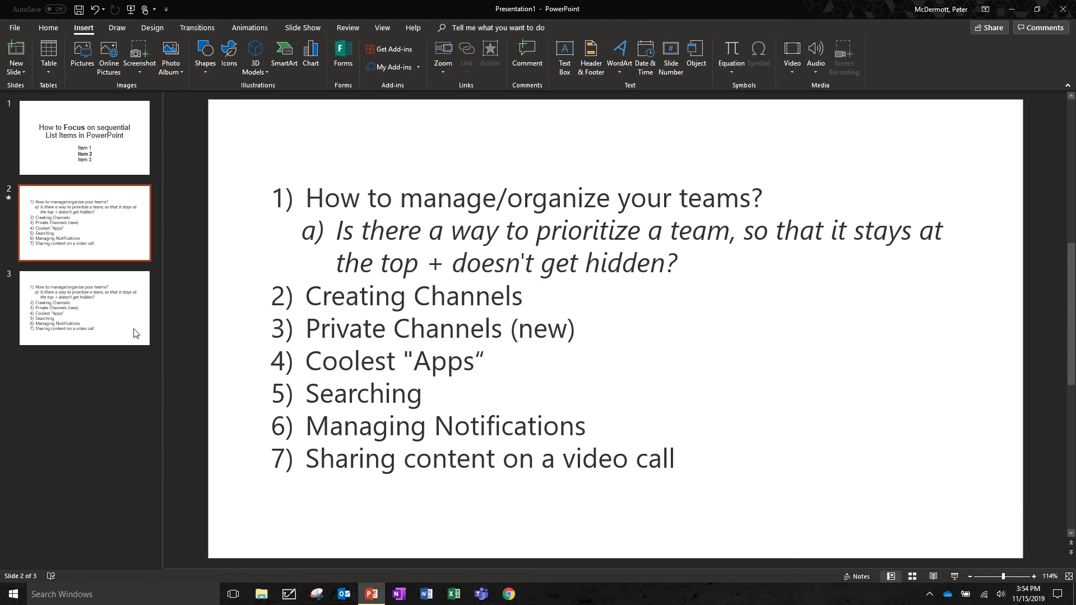
Step: Open slide 3, select its whole list text box, and bring up the Animations tab
left_click(96, 332)
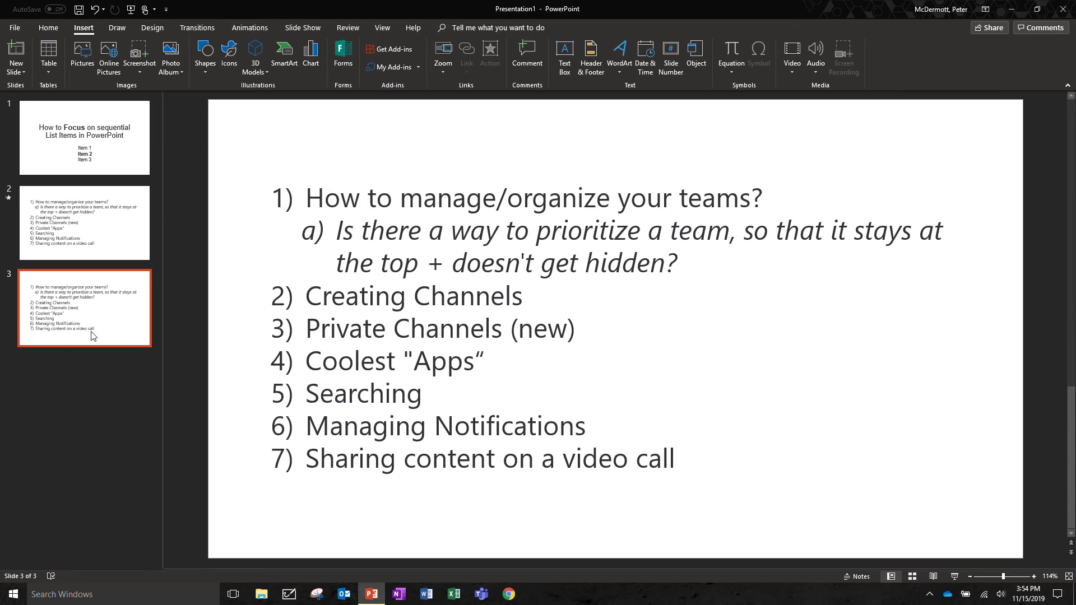
left_click(376, 199)
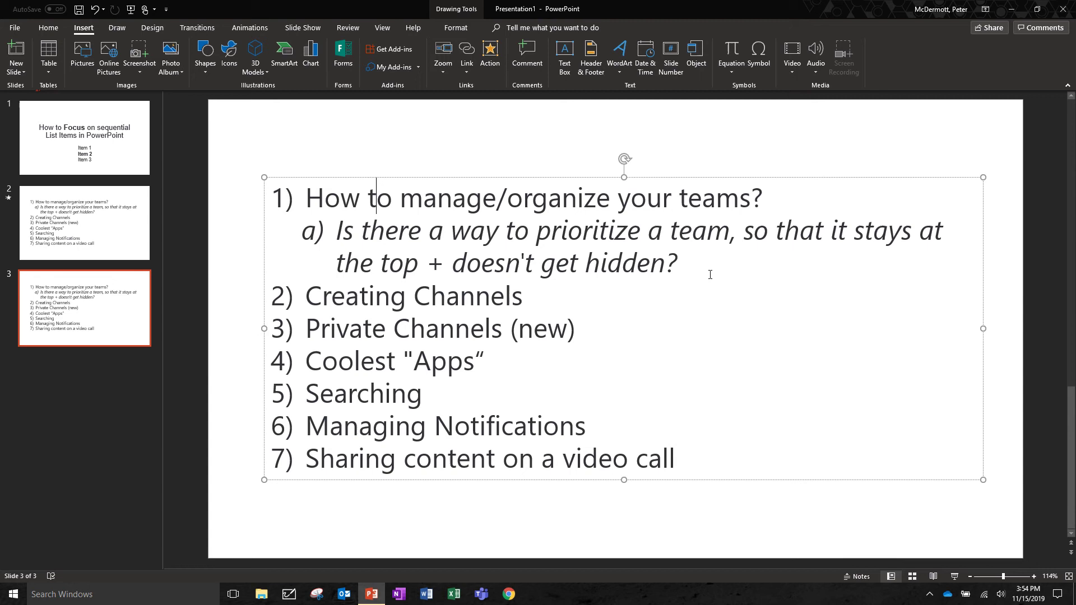
left_click(397, 179)
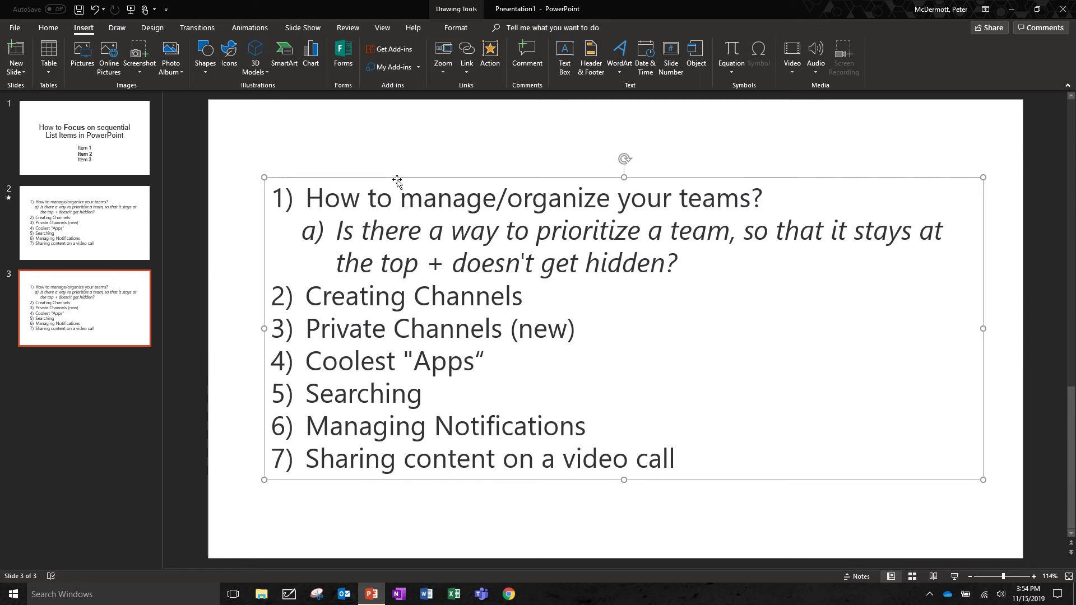
left_click(244, 28)
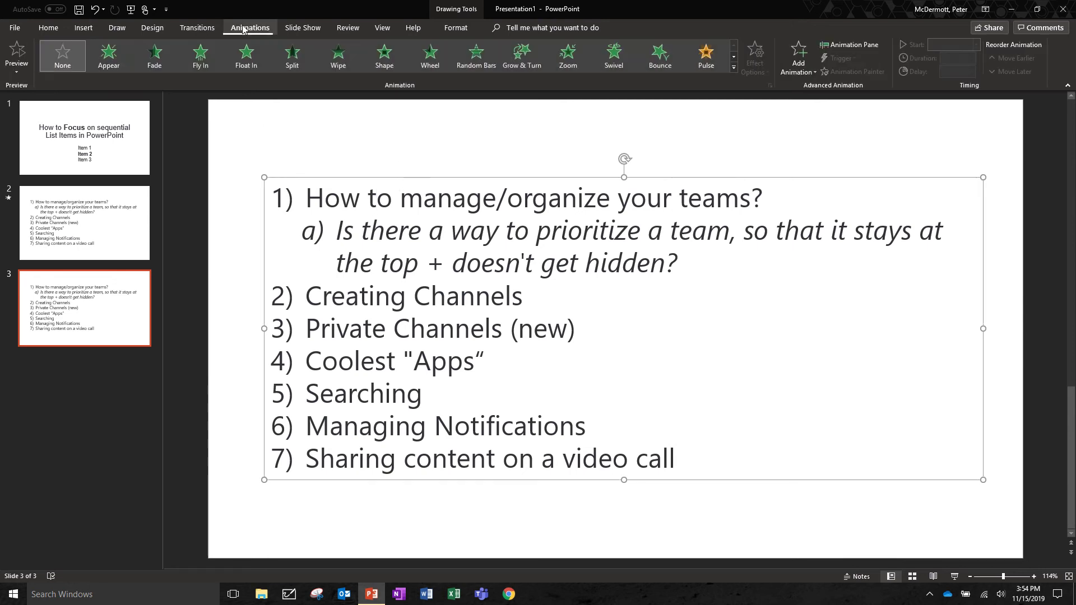
left_click(210, 29)
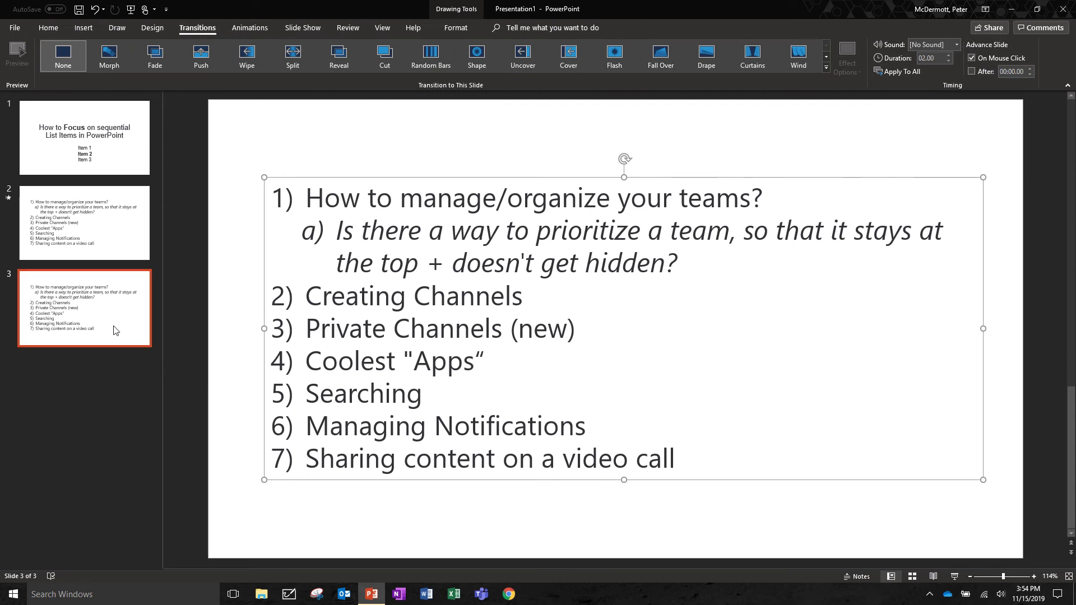
left_click(251, 29)
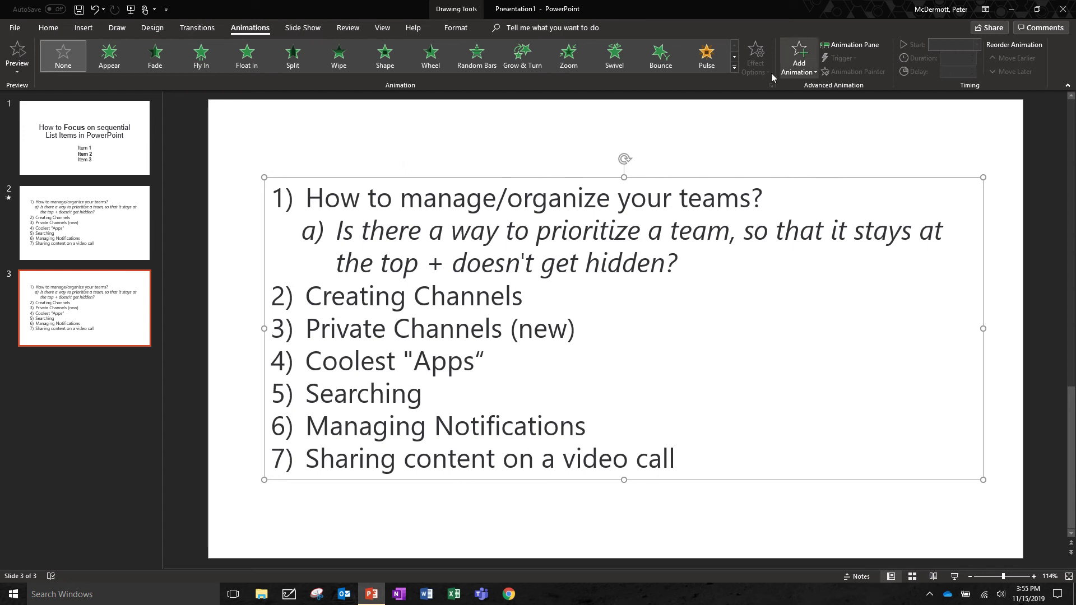
Step: Apply the Bold Reveal emphasis from the full animations gallery to slide 3's numbered list
left_click(734, 67)
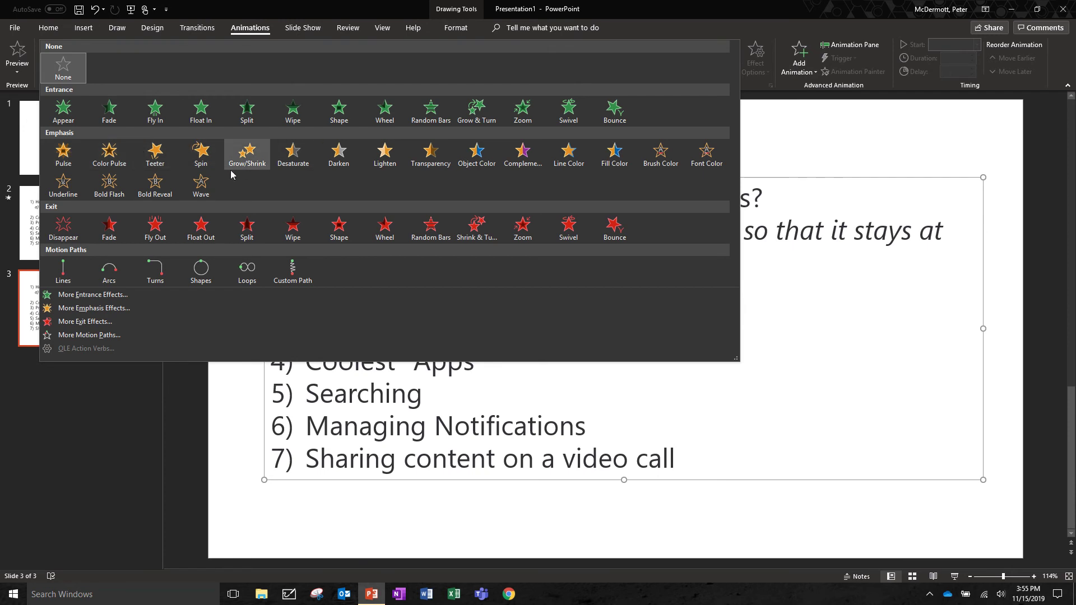
left_click(155, 185)
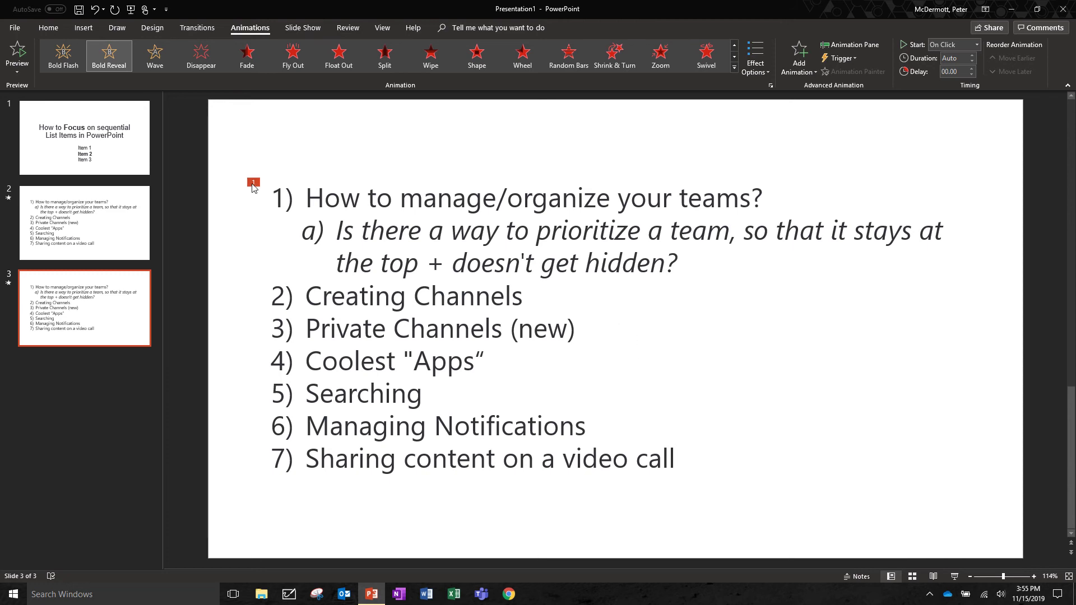
Step: Select the list text box and inspect its context menu and animation sequence choices
left_click(274, 191)
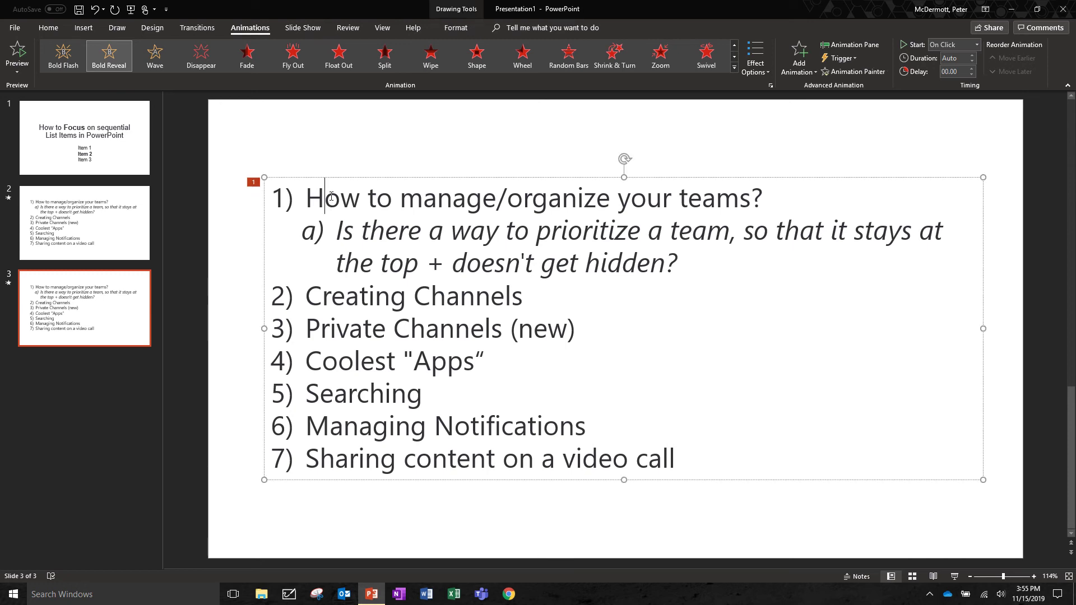
left_click(251, 187)
left_click(300, 197)
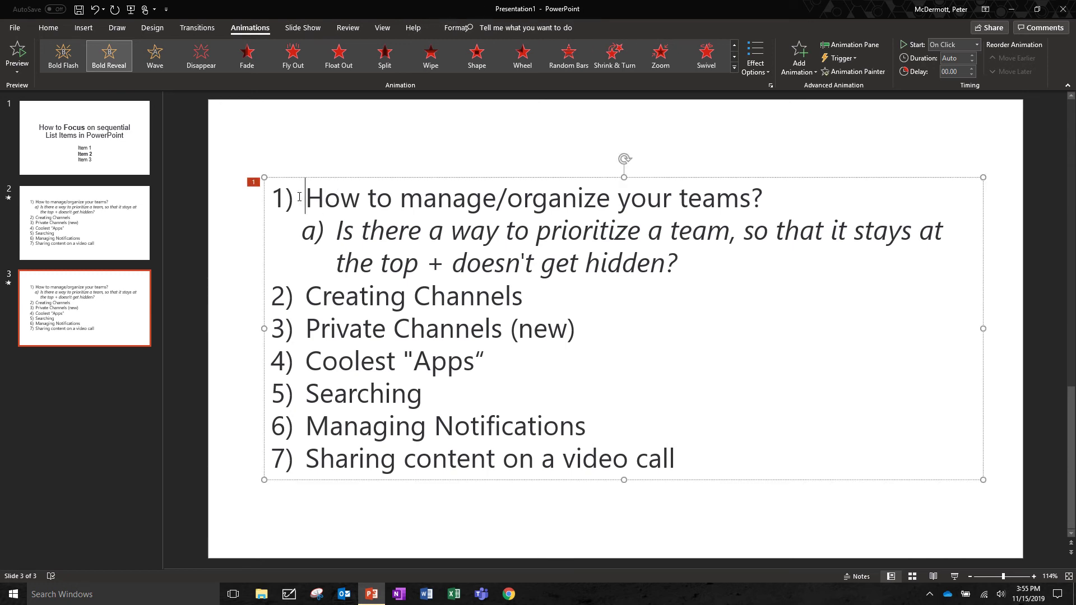
right_click(348, 182)
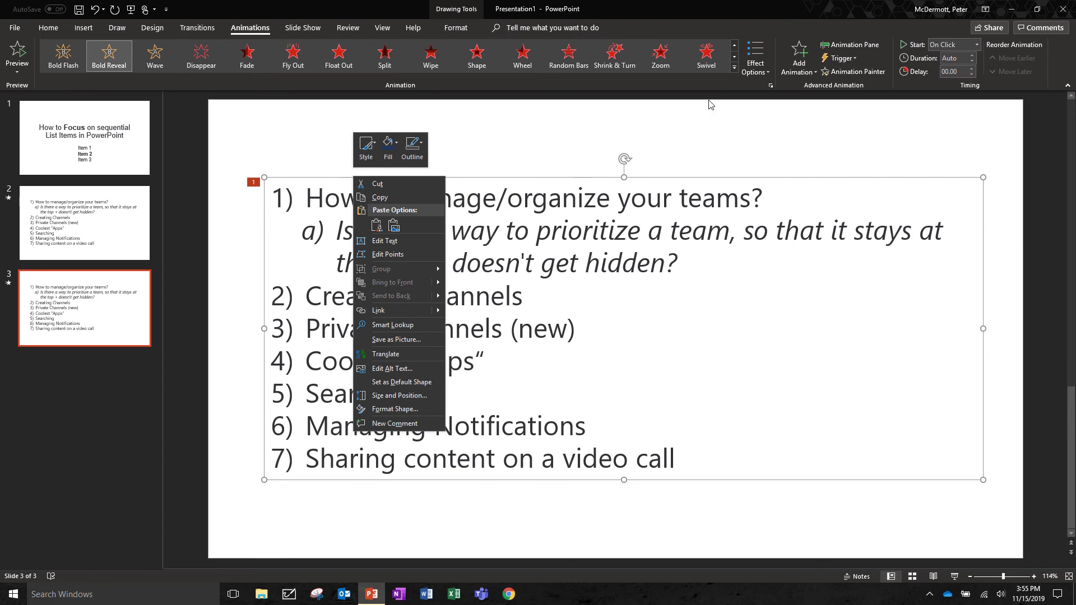
left_click(746, 84)
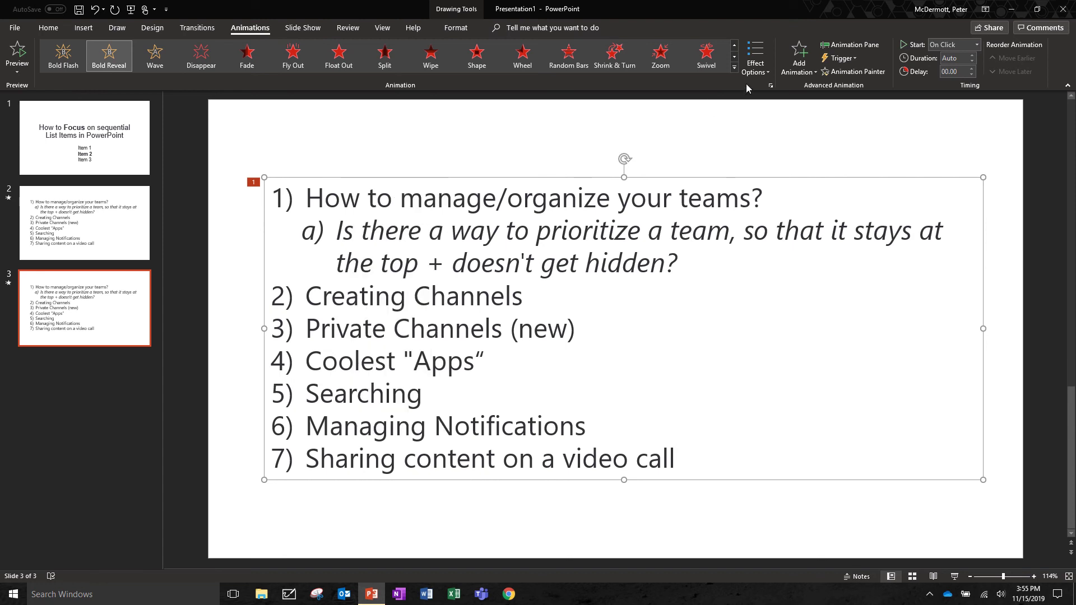
left_click(754, 66)
left_click(283, 222)
Step: Reselect the whole list text box, check its context menu, then deselect it
left_click(323, 201)
left_click(255, 193)
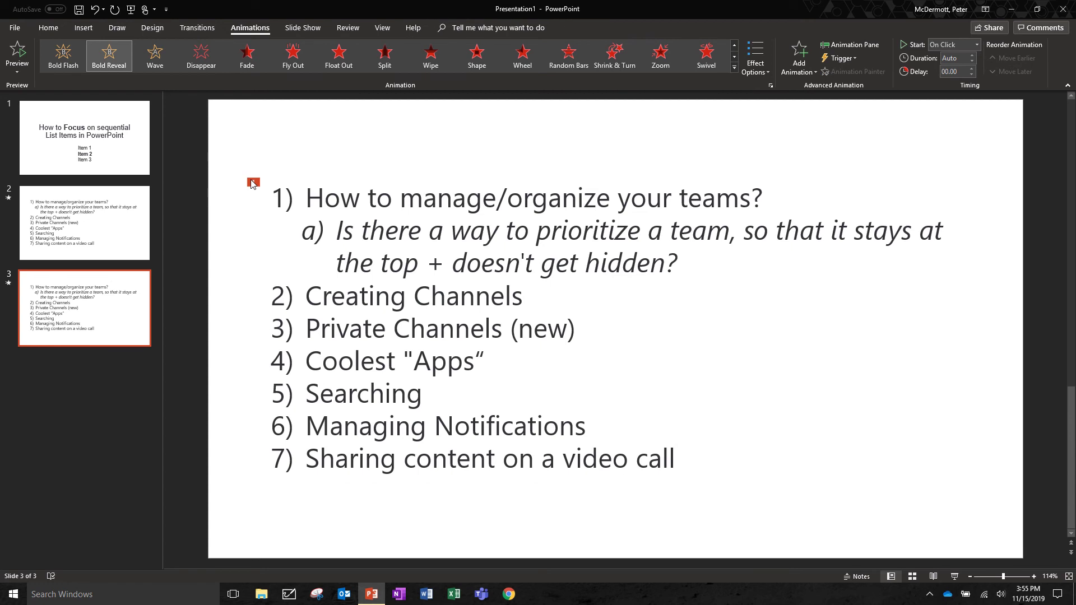
left_click(289, 181)
left_click(289, 182)
right_click(286, 180)
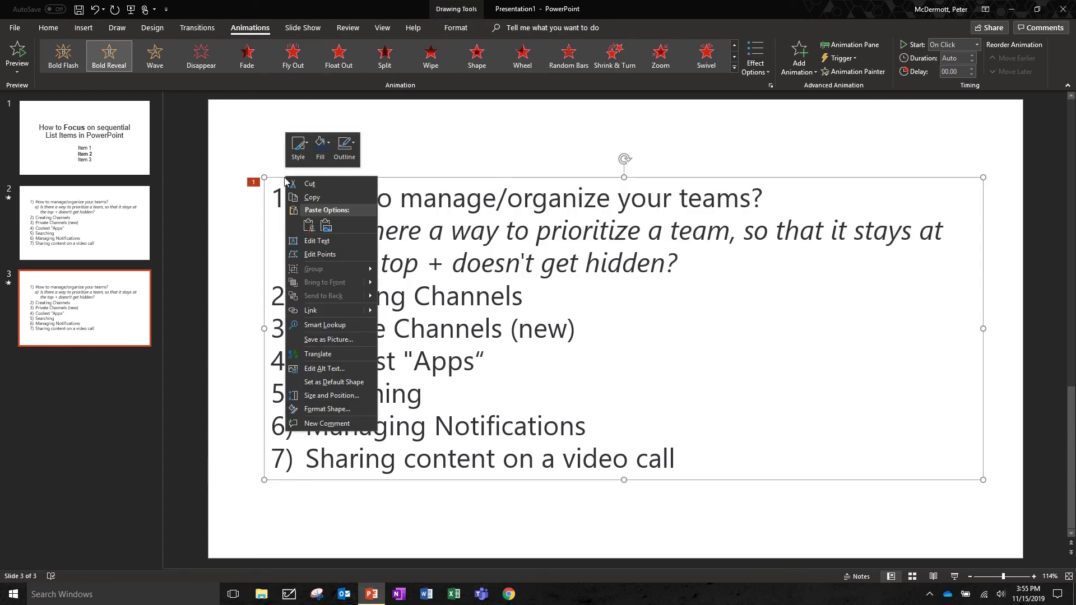
left_click(431, 203)
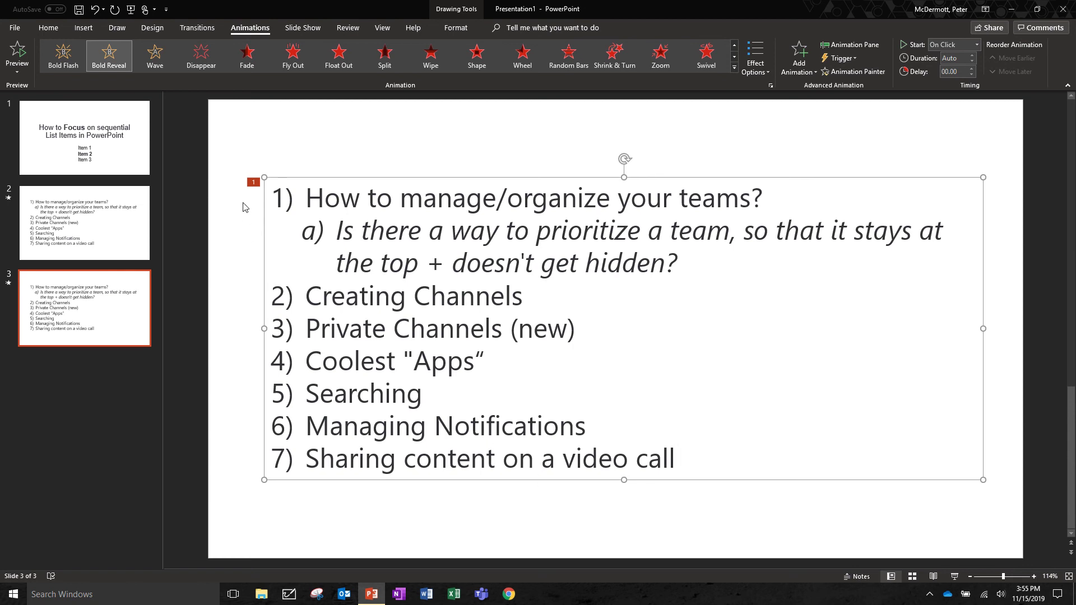
left_click(255, 187)
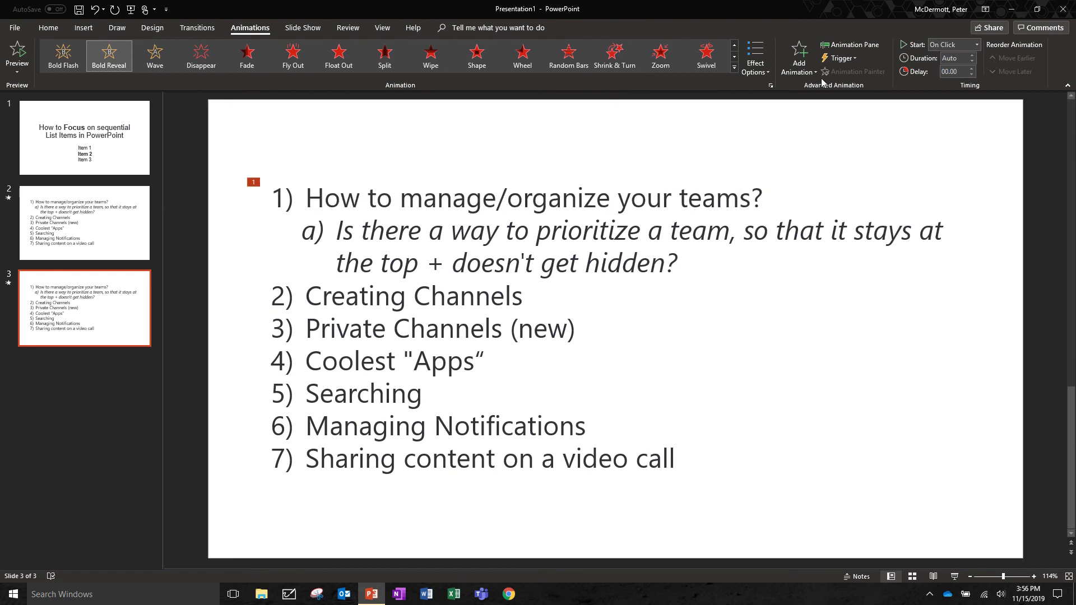
Step: Browse the Add Animation and sequence choices, then dismiss the list's shortcut menu
left_click(802, 61)
left_click(764, 70)
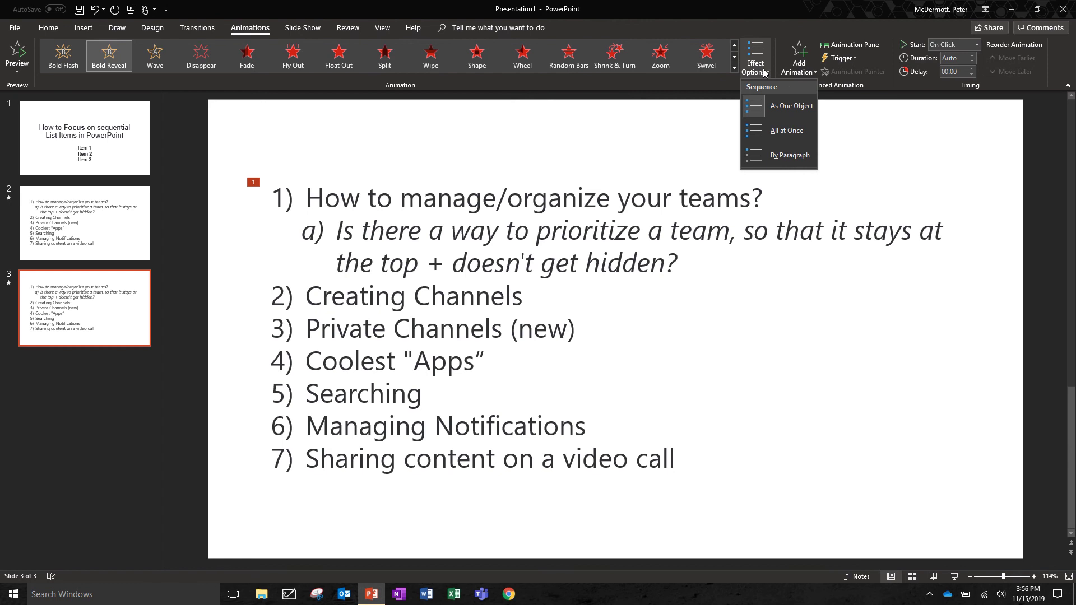
left_click(739, 120)
left_click(701, 264)
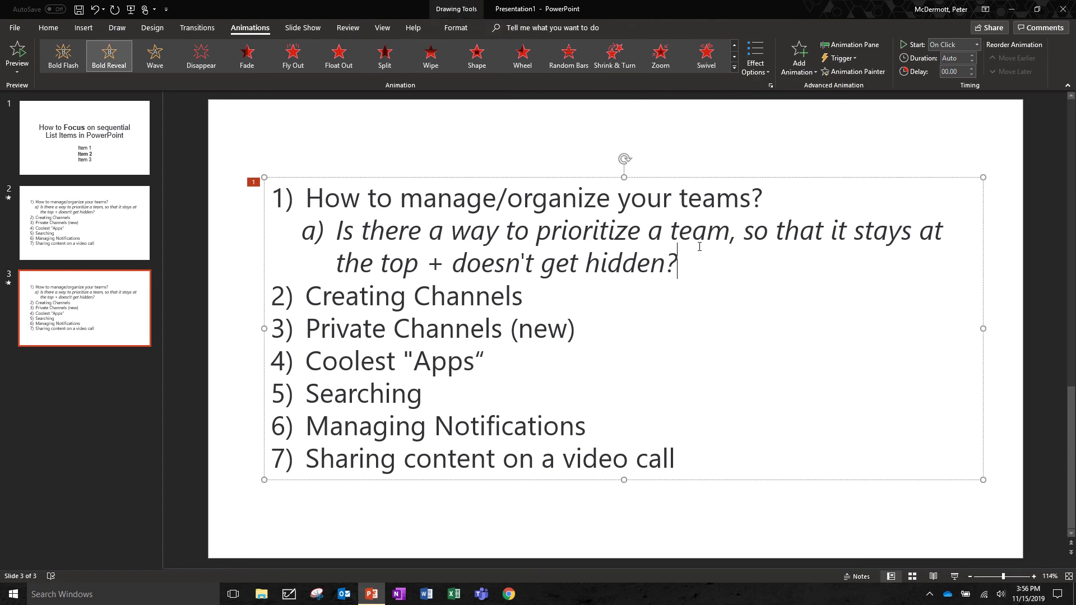
right_click(696, 179)
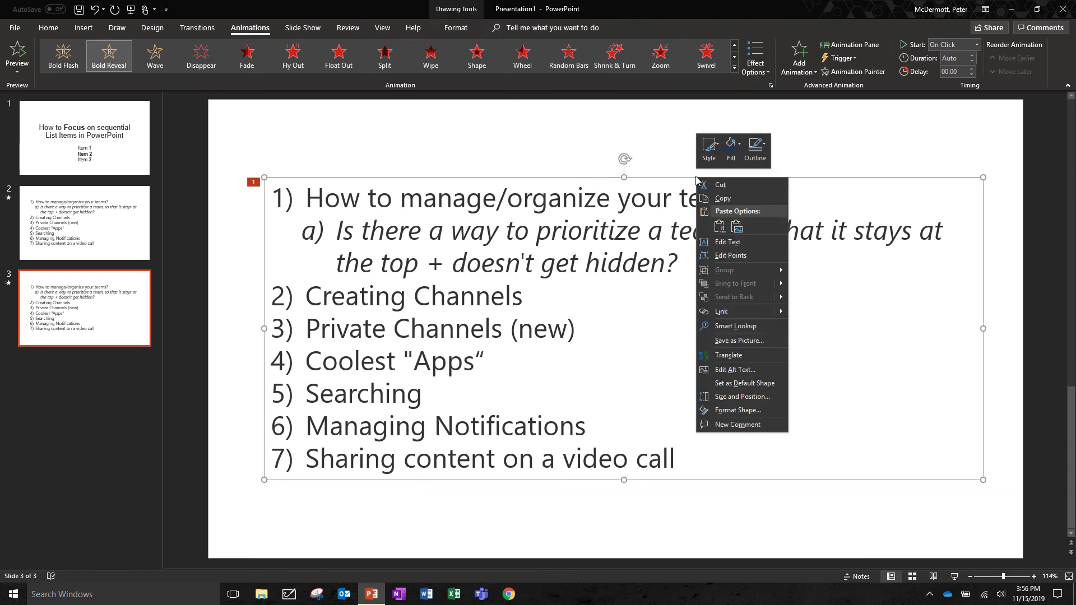
key("Escape")
key("Escape")
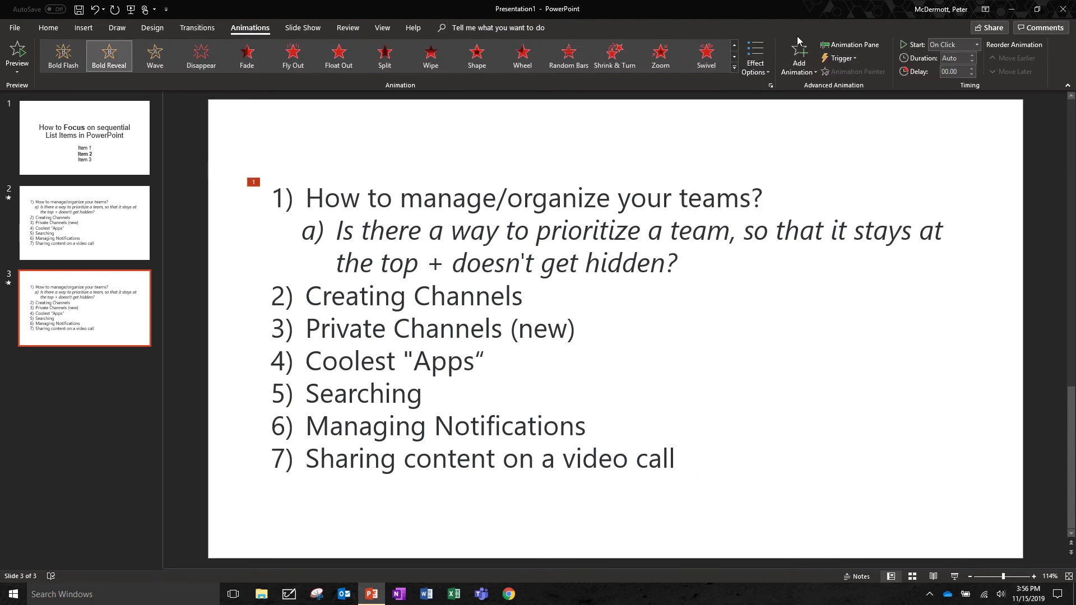
Step: Show the Animation Pane and open the Rectangle 3 Bold Reveal entry's options menu
left_click(841, 48)
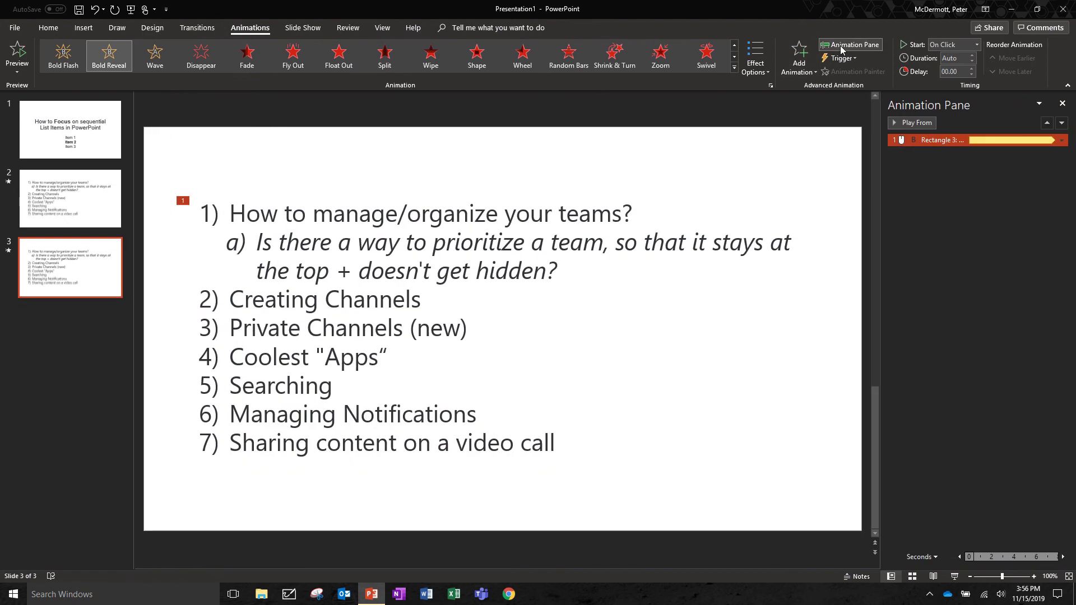
left_click(1061, 141)
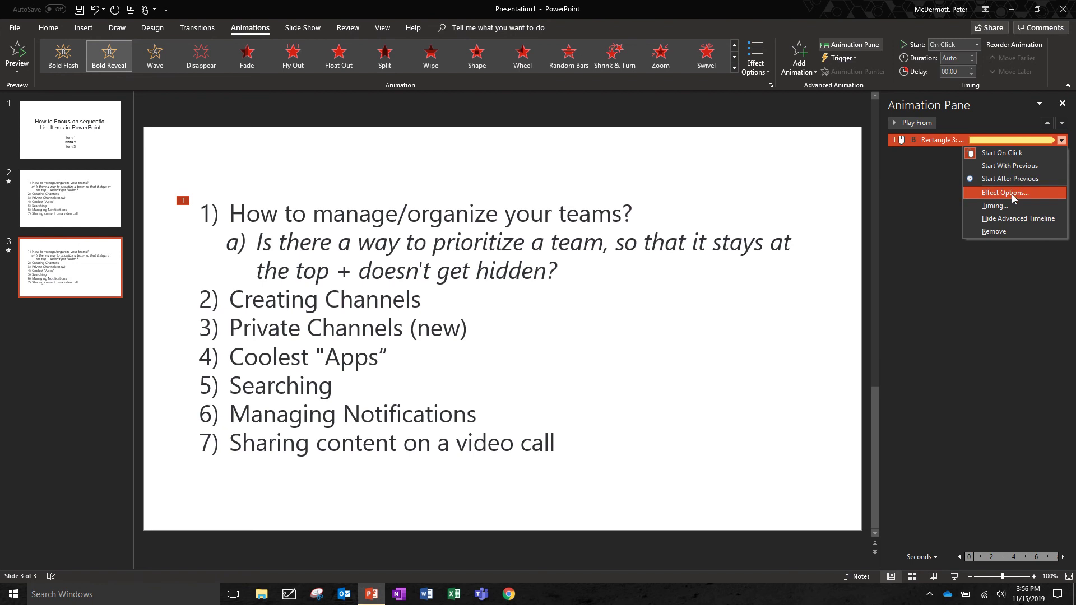
left_click(760, 66)
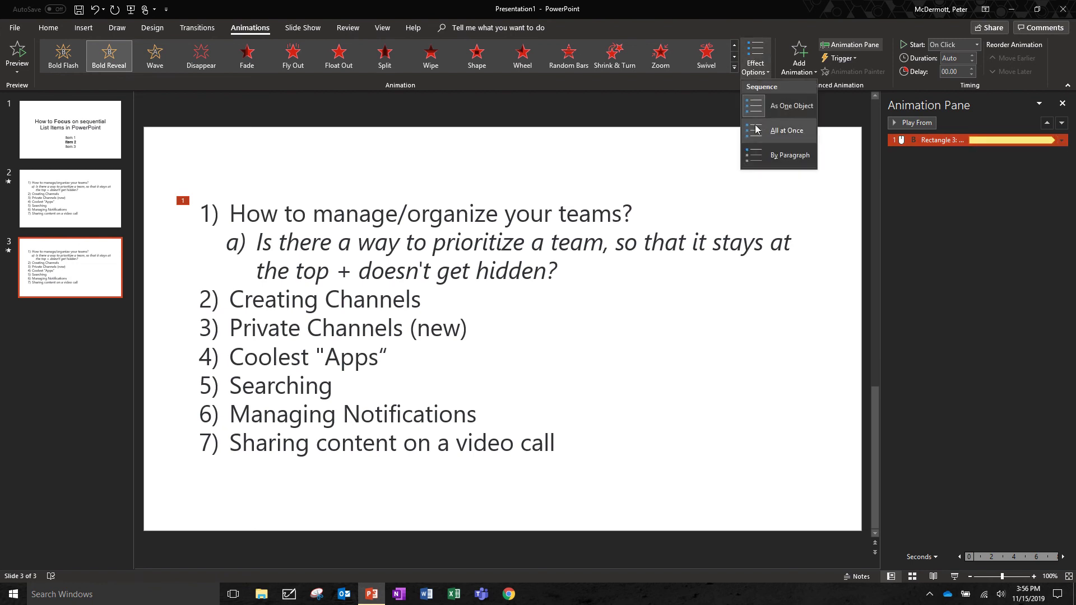
left_click(777, 153)
left_click(1061, 140)
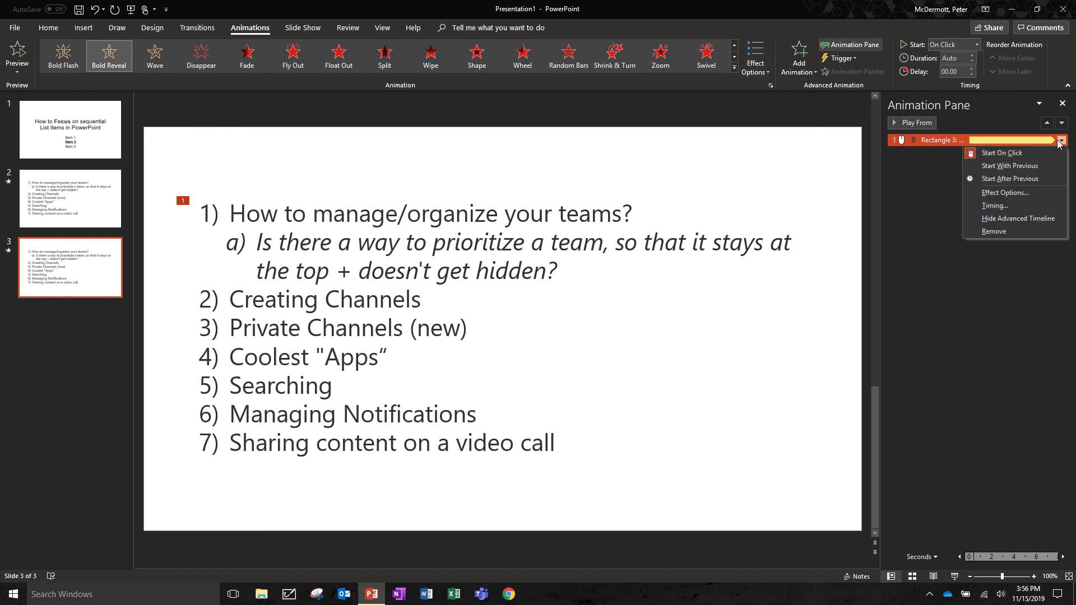
Step: In Bold Reveal Effect Options, set Group text to By 1st Level Paragraphs
left_click(1018, 195)
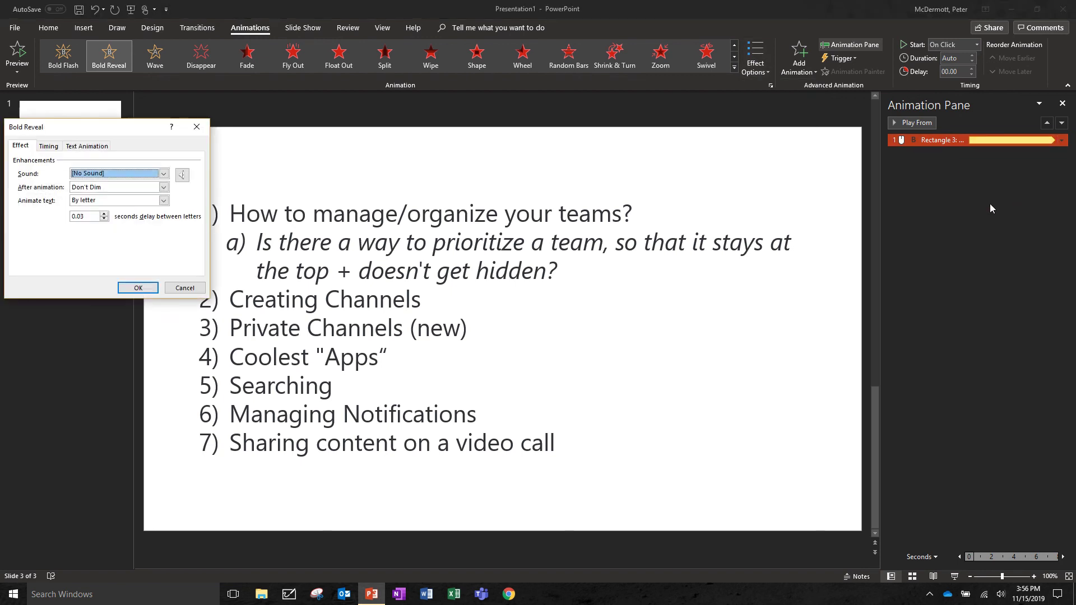
left_click_drag(121, 121, 234, 141)
left_click(166, 167)
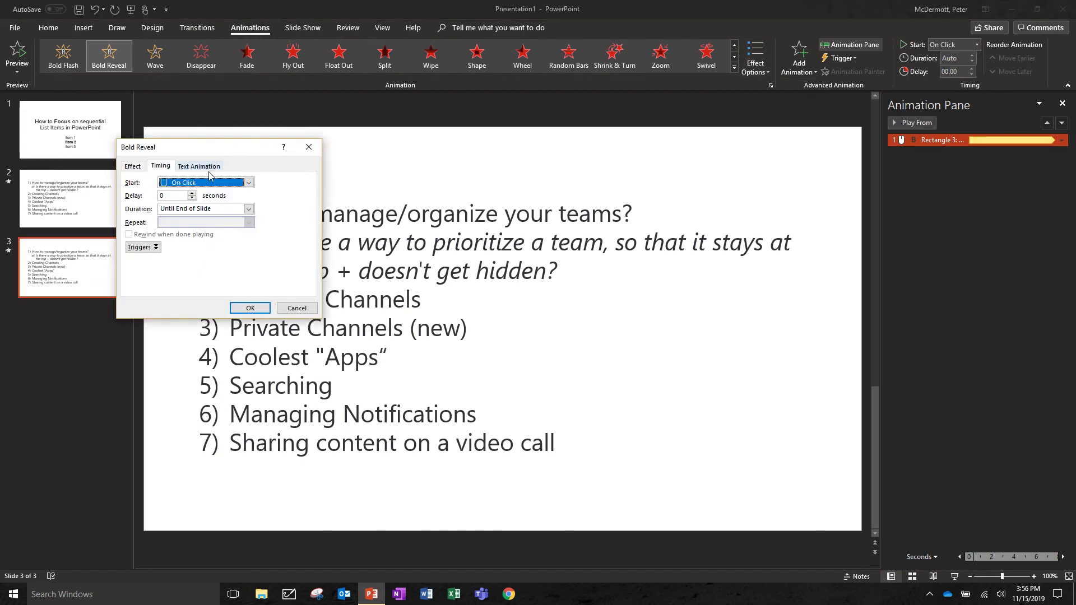
left_click(203, 167)
left_click(133, 167)
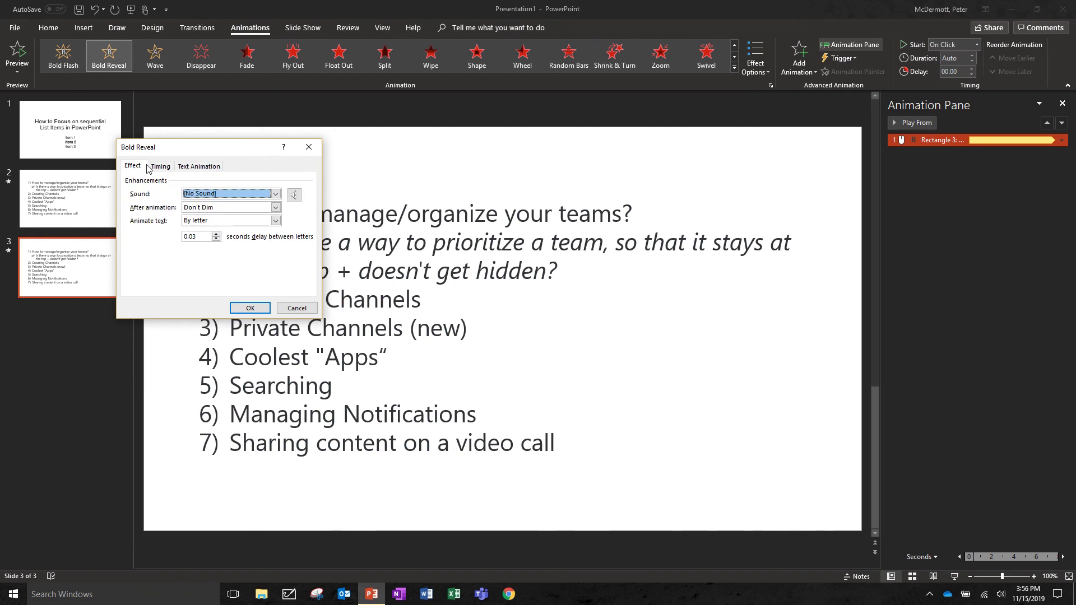
left_click(181, 168)
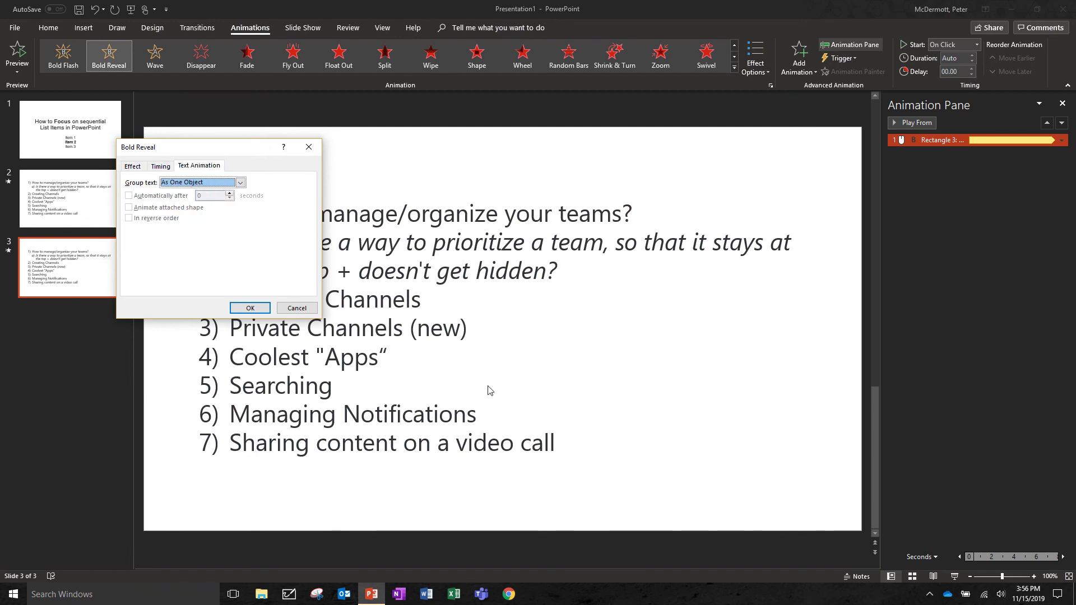
left_click(237, 184)
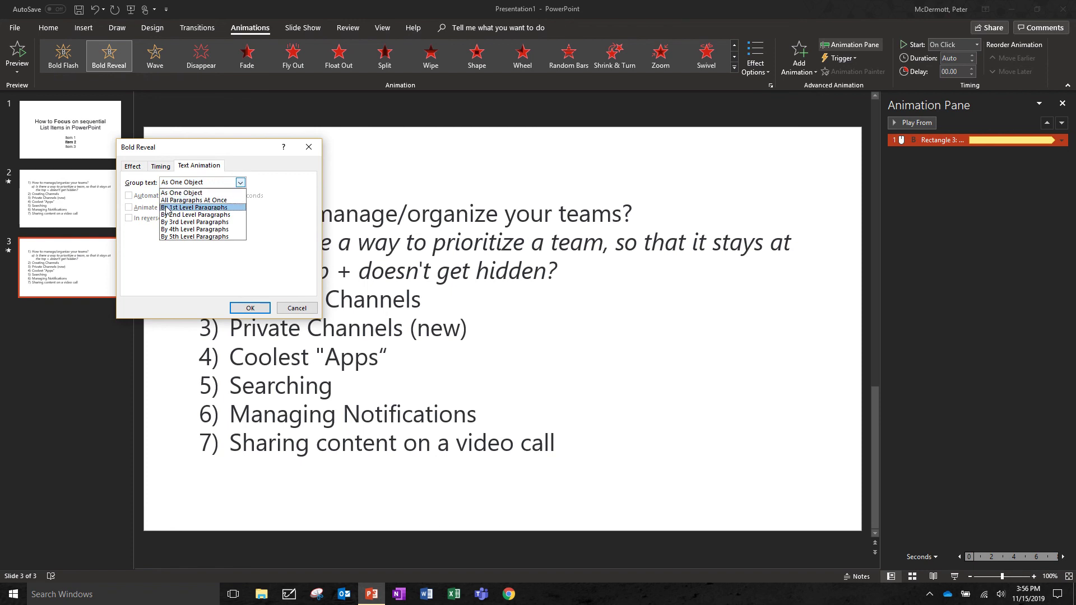
left_click(212, 211)
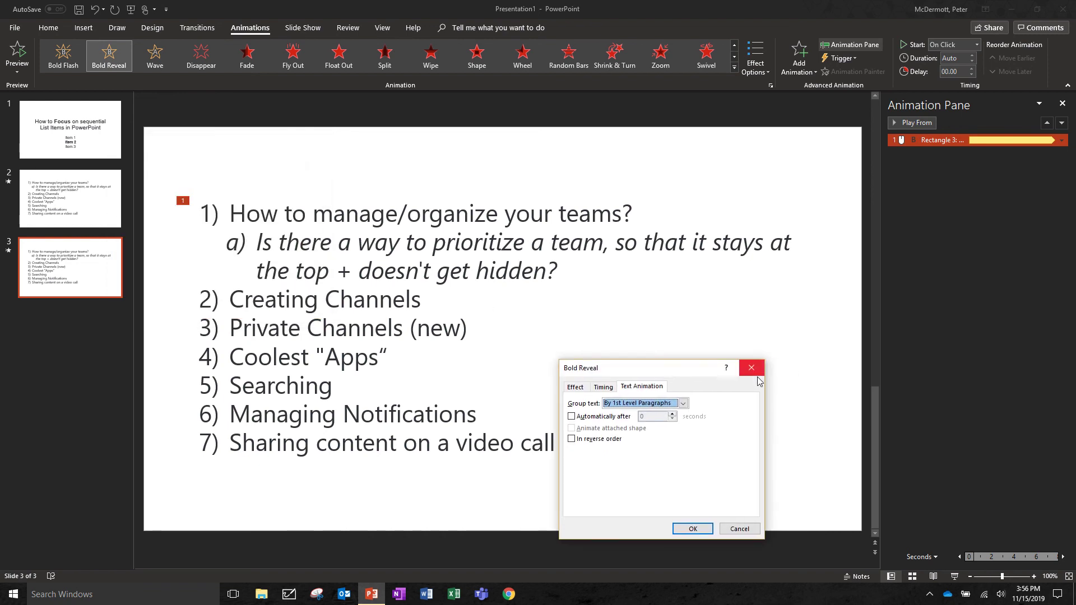
left_click_drag(685, 376, 467, 242)
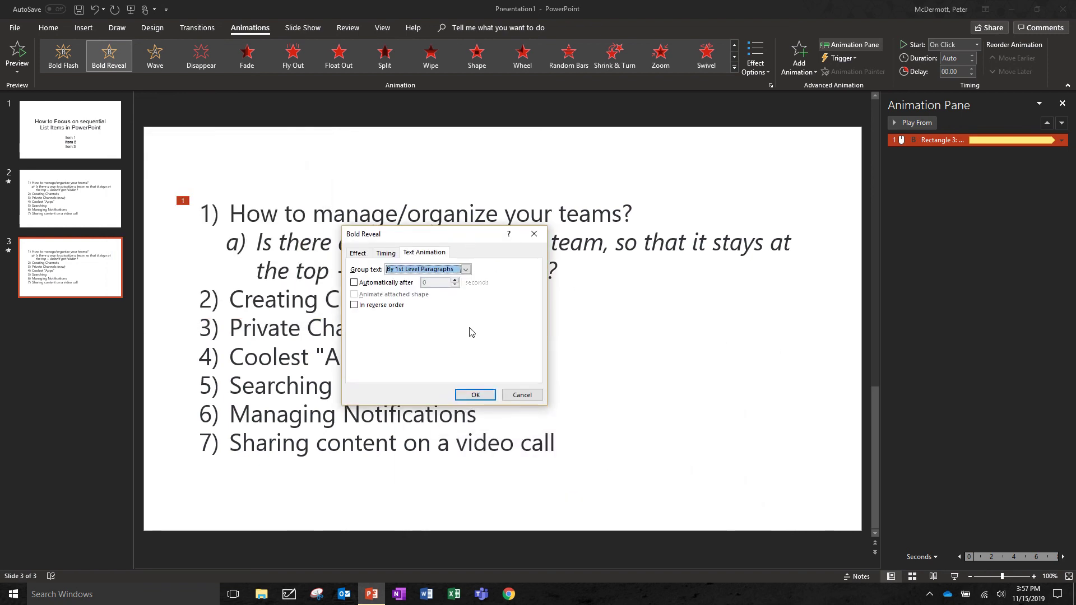
Step: Set Bold Reveal duration to Until Next Click and Animate text to All at once, then confirm
left_click(389, 254)
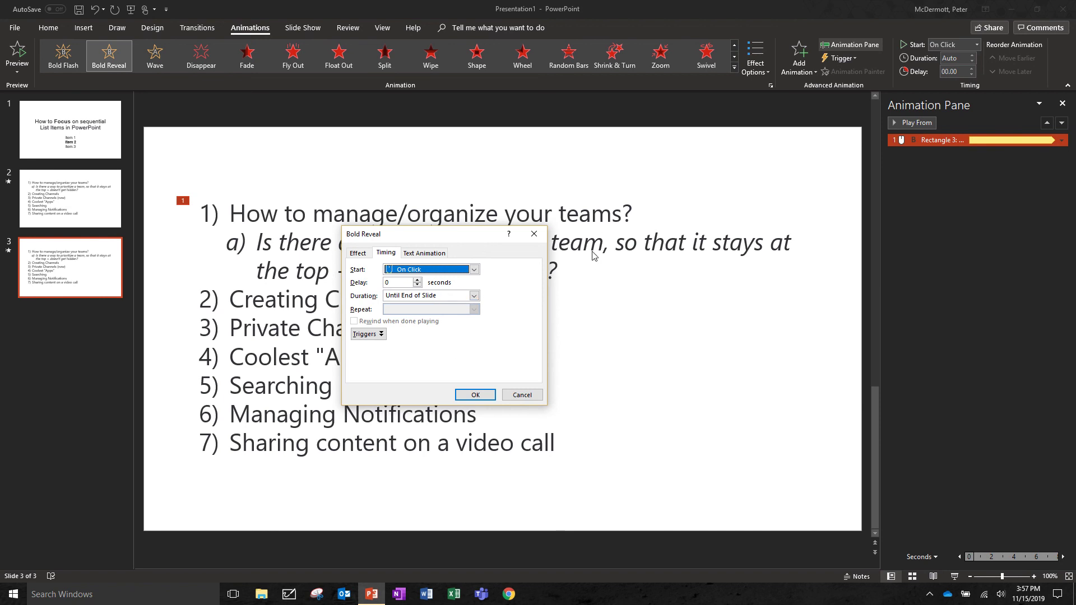
left_click(474, 296)
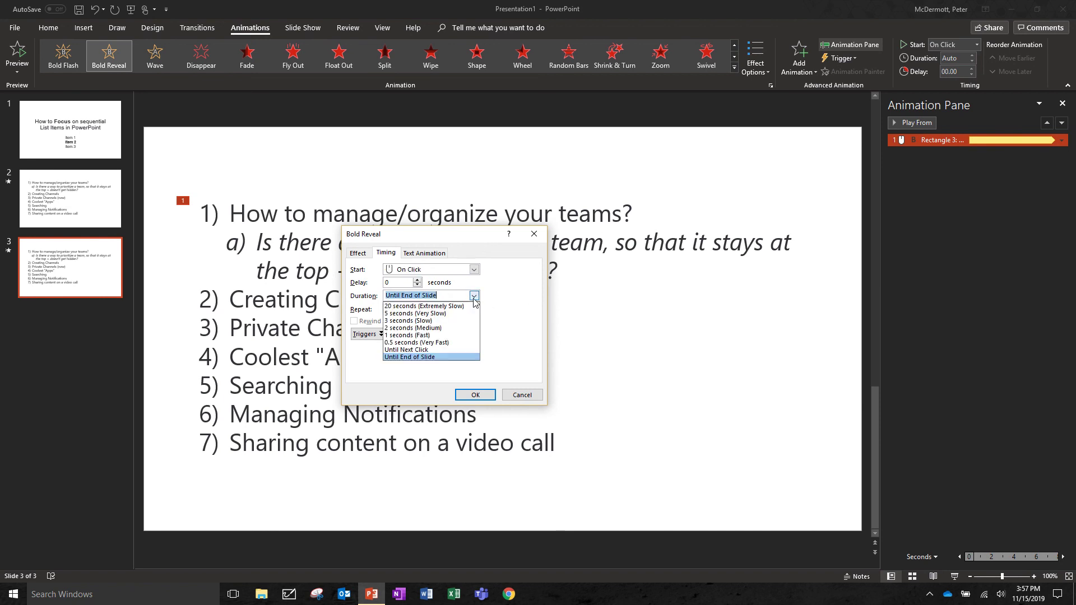
left_click(443, 351)
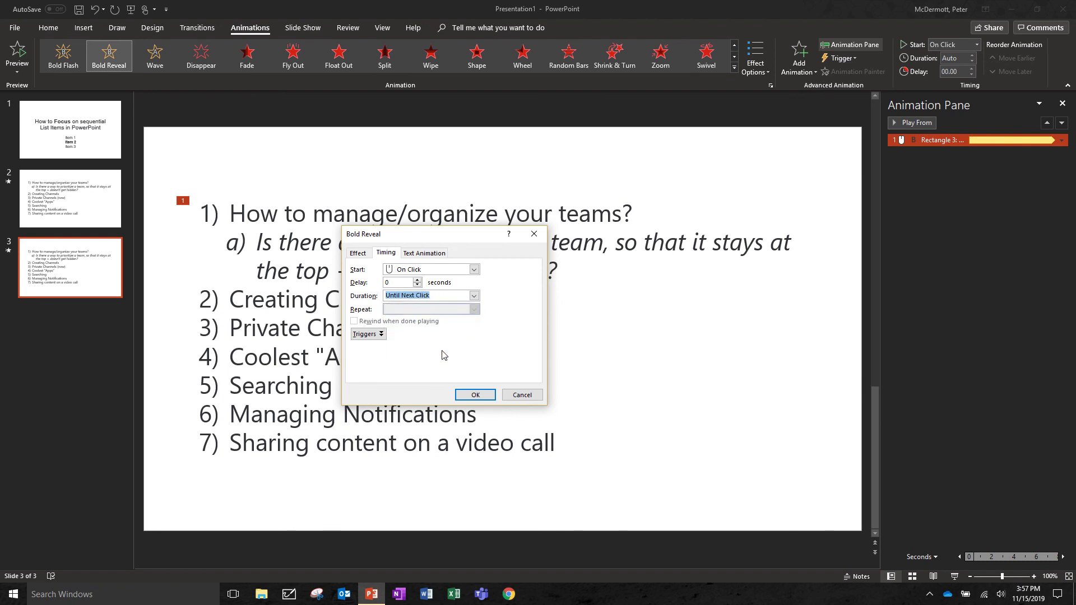
left_click(357, 252)
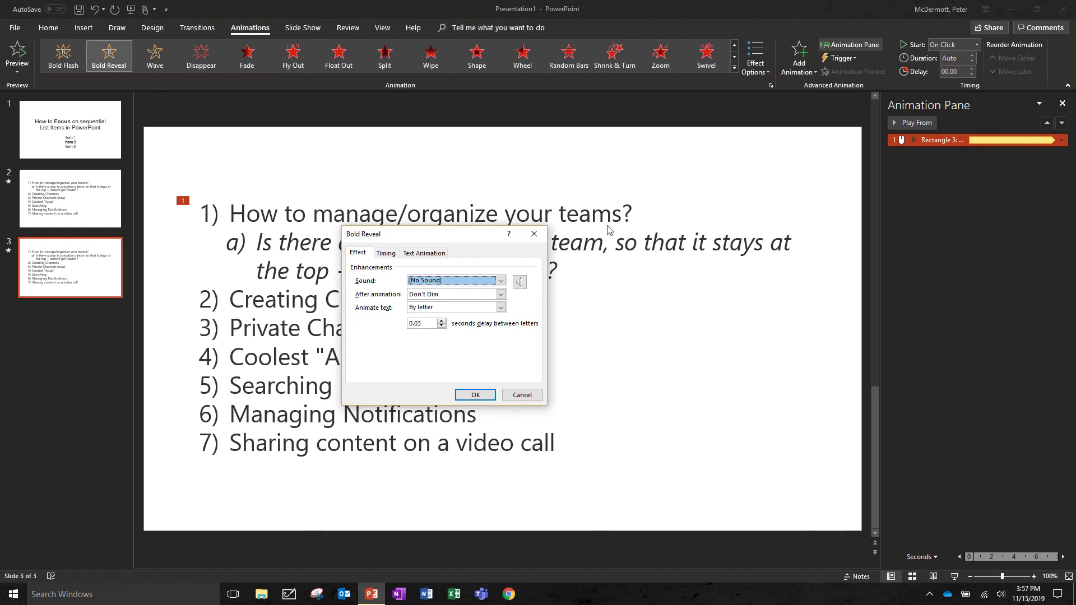
left_click(473, 310)
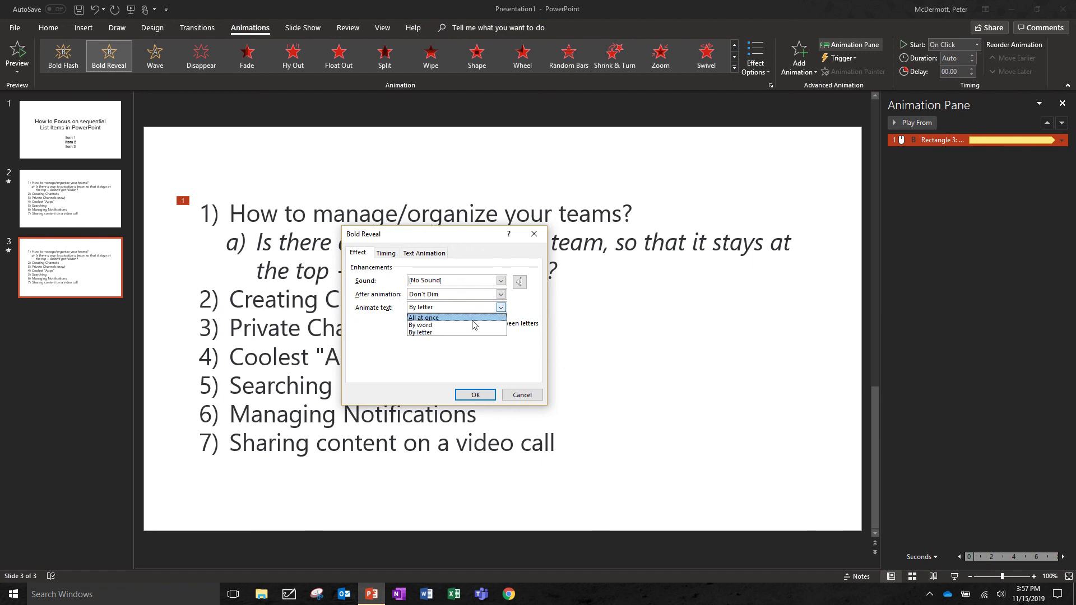
left_click(439, 320)
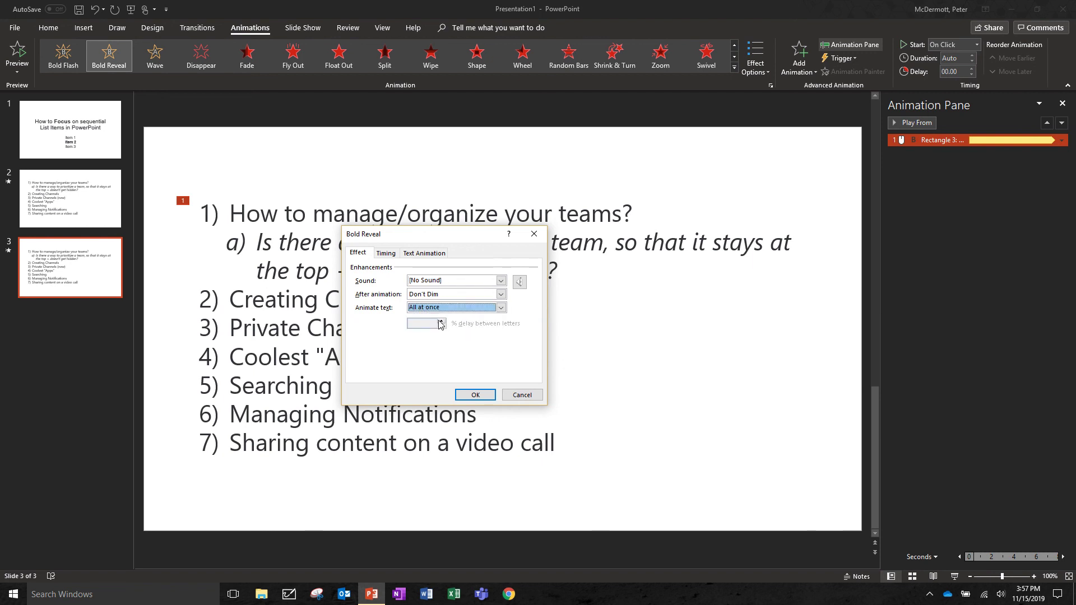
left_click(480, 396)
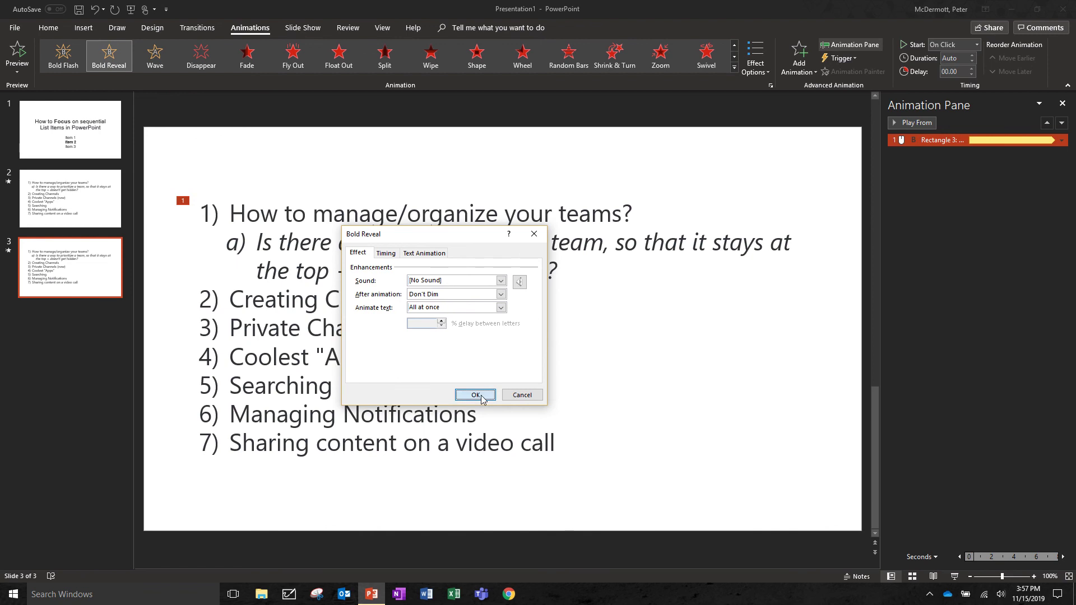